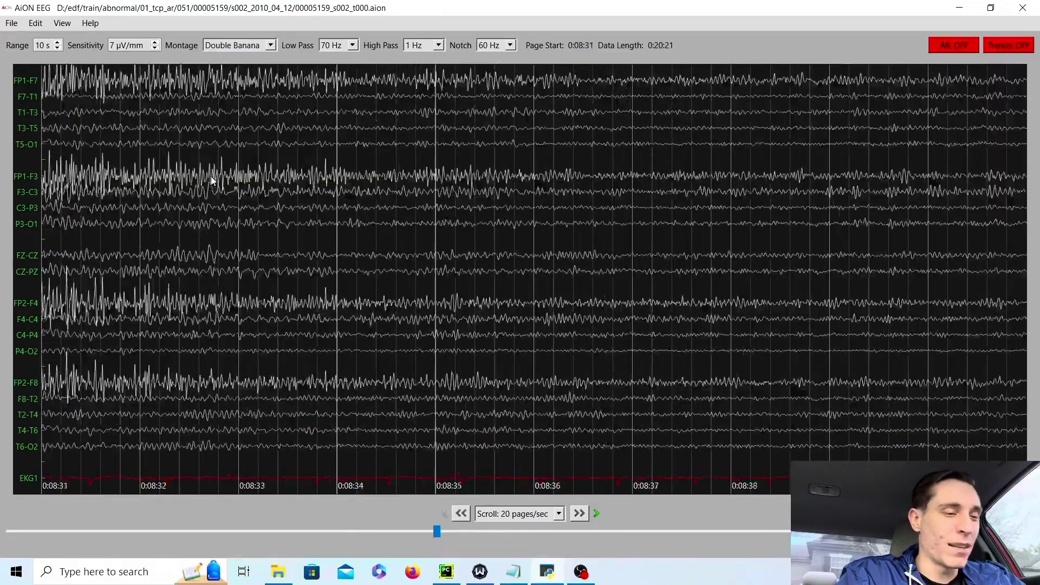
- Reverse automatic paging back to the 0:08:30 page, then resume forward paging
key("Left")
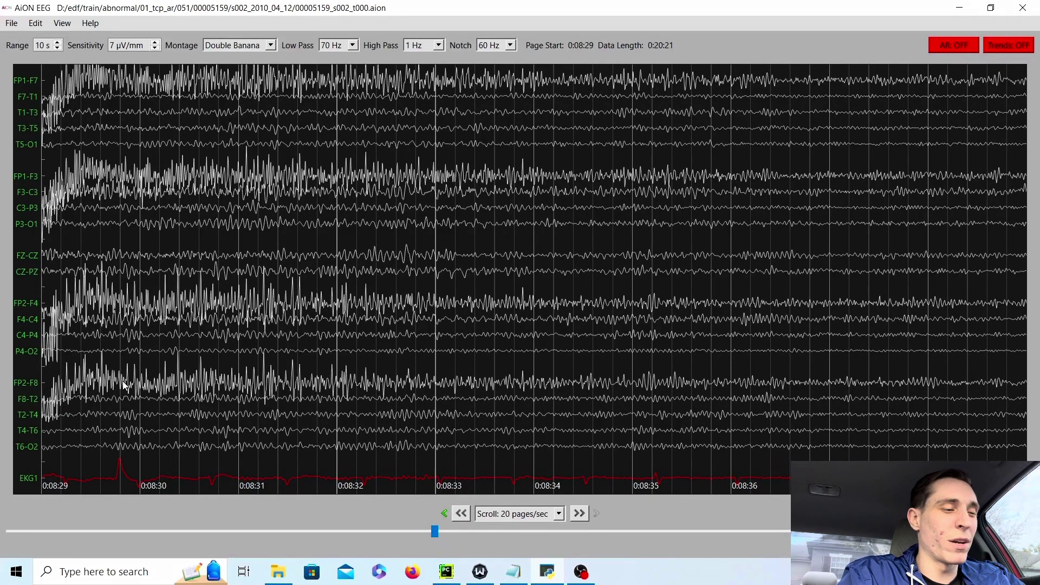
key("Right")
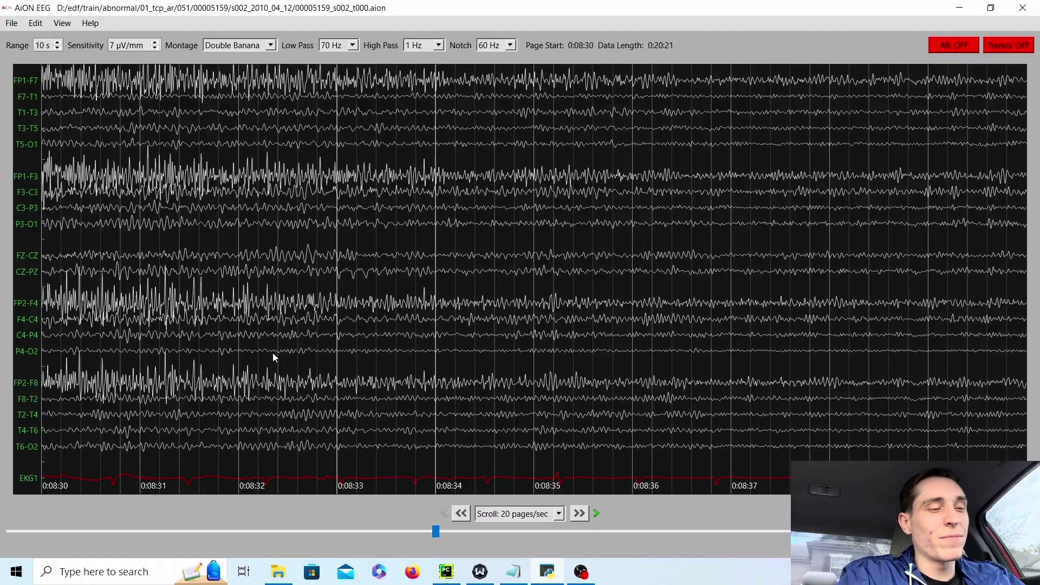
- Scroll forward through the traces from 0:08:30 to the page starting 0:13:23
scroll(273, 353, "down", 9)
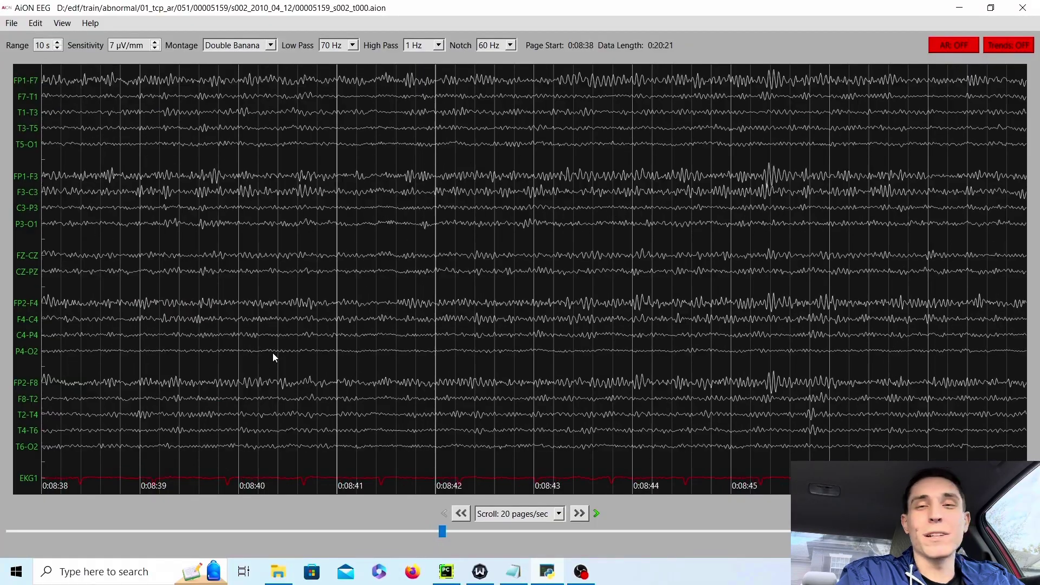
scroll(273, 353, "down", 20)
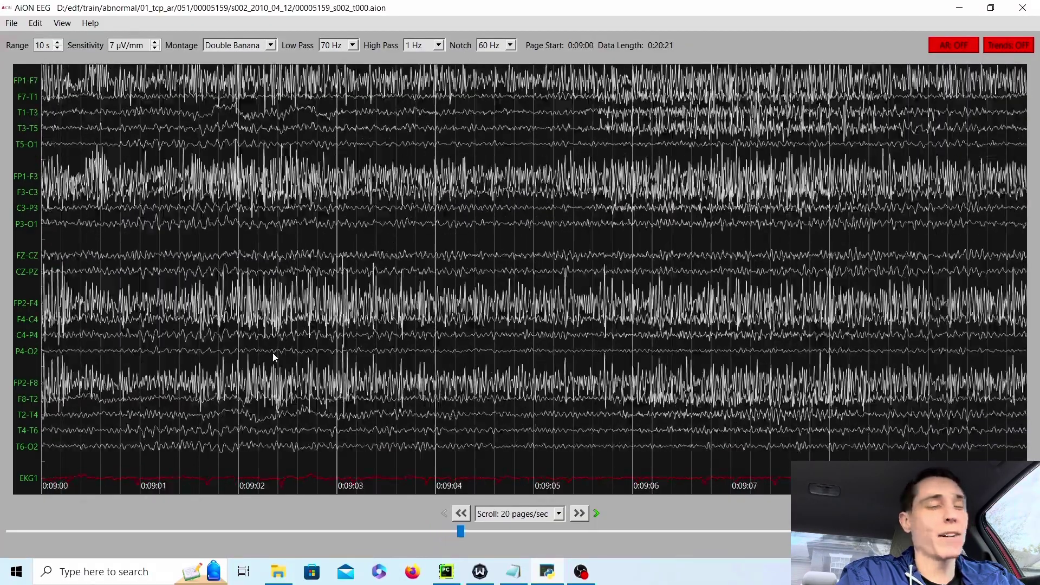
scroll(271, 353, "down", 20)
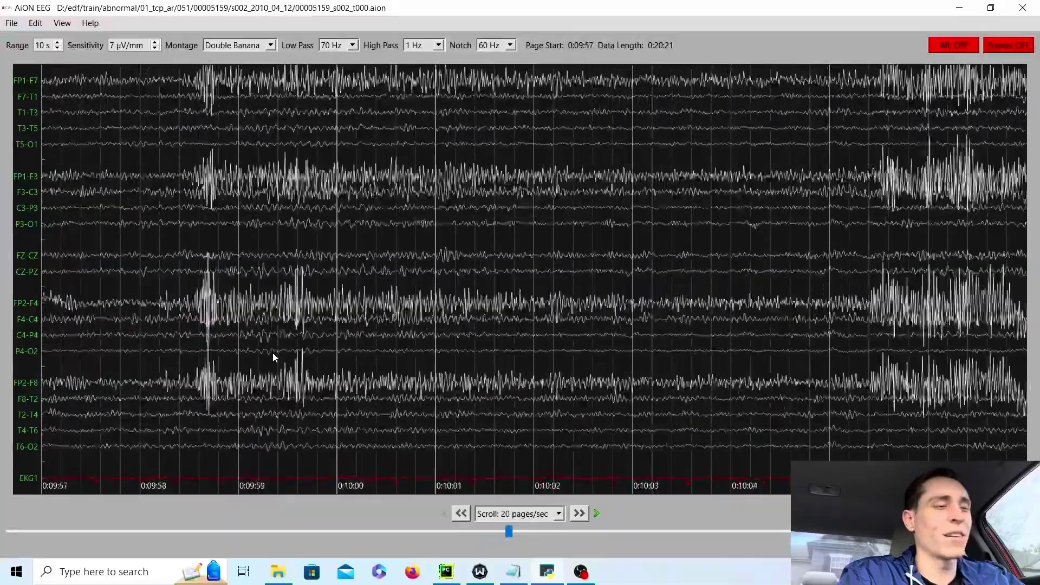
scroll(273, 352, "down", 20)
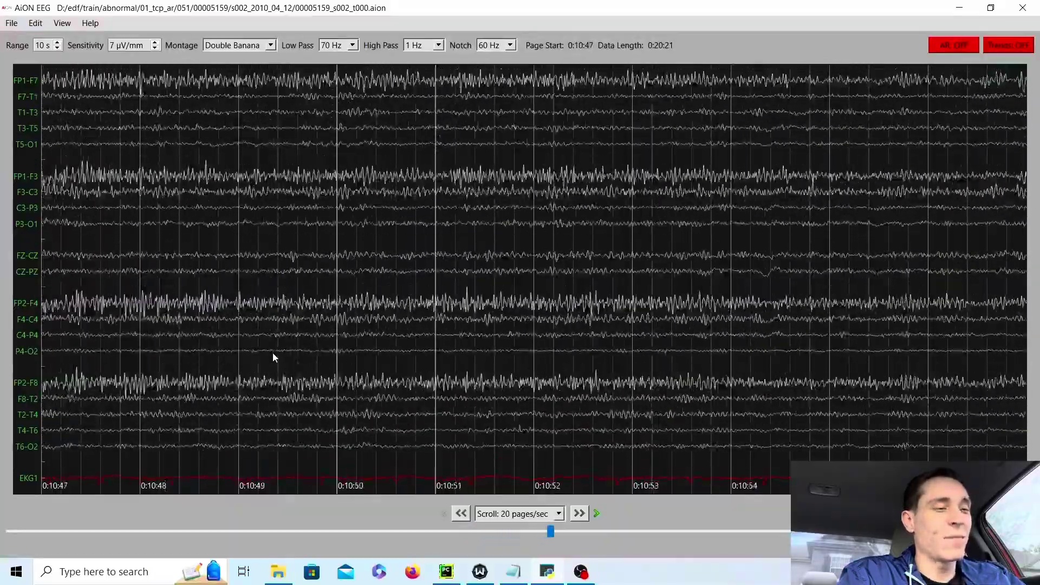
scroll(273, 353, "down", 20)
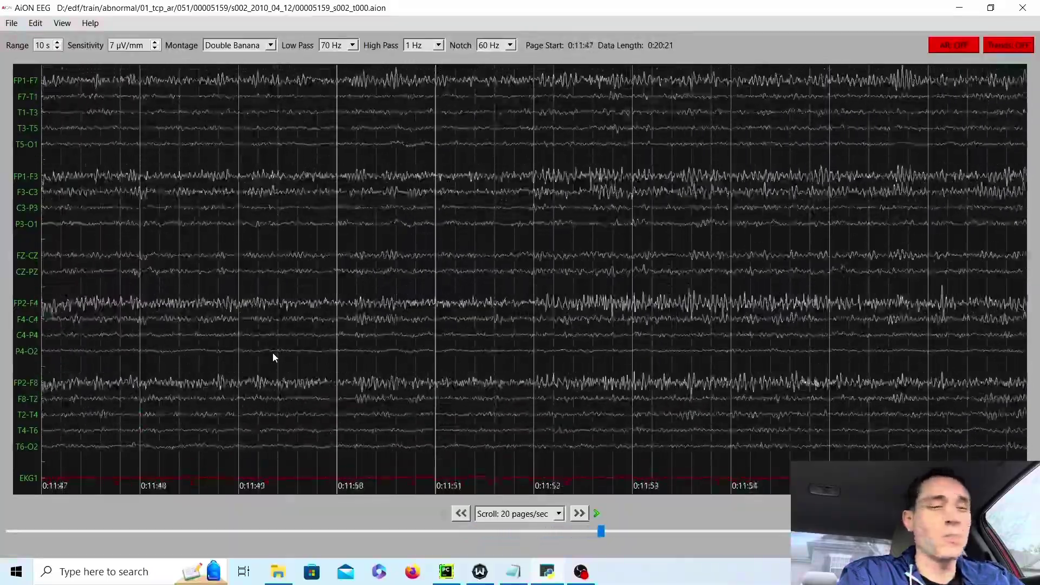
scroll(272, 352, "down", 20)
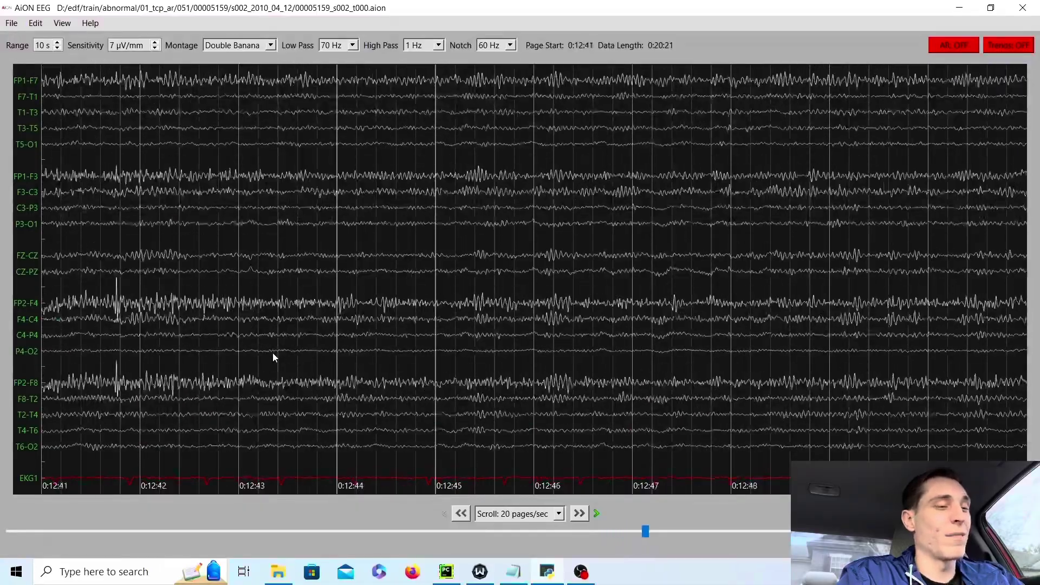
scroll(273, 354, "down", 20)
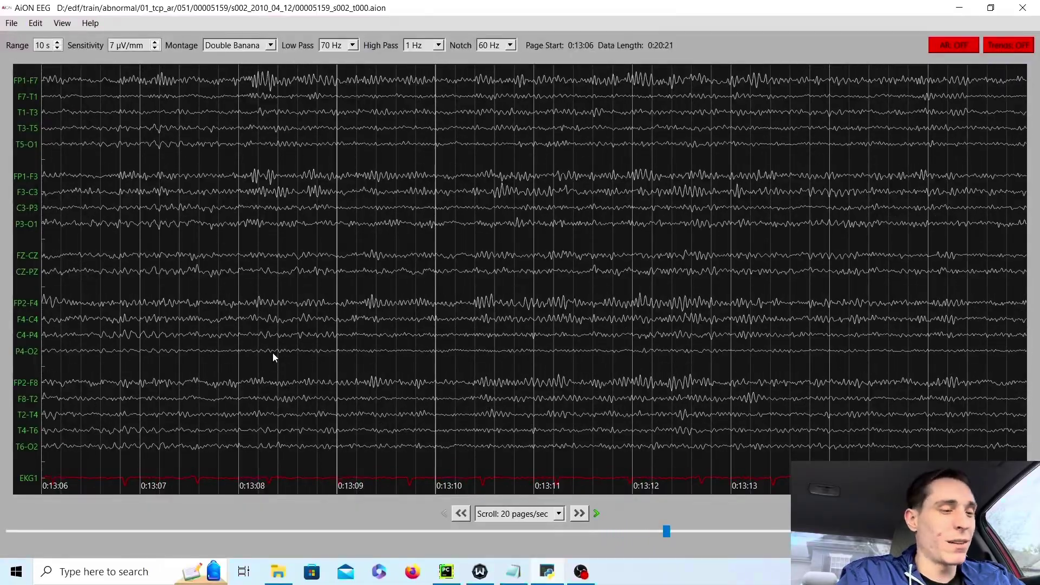
scroll(273, 353, "down", 16)
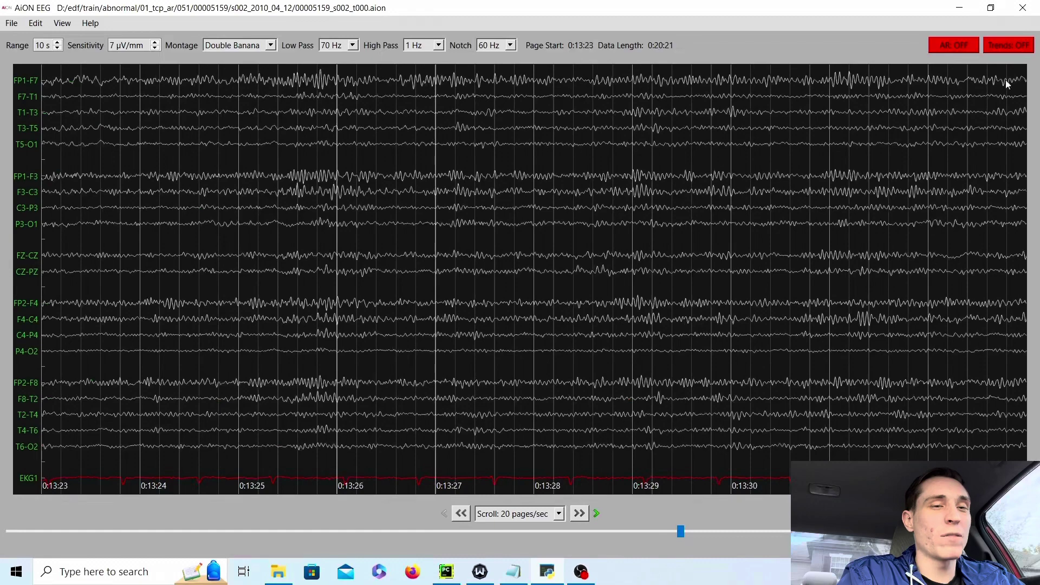
- Turn on FFT trends and widen the trends panel across most of the window
left_click(1017, 48)
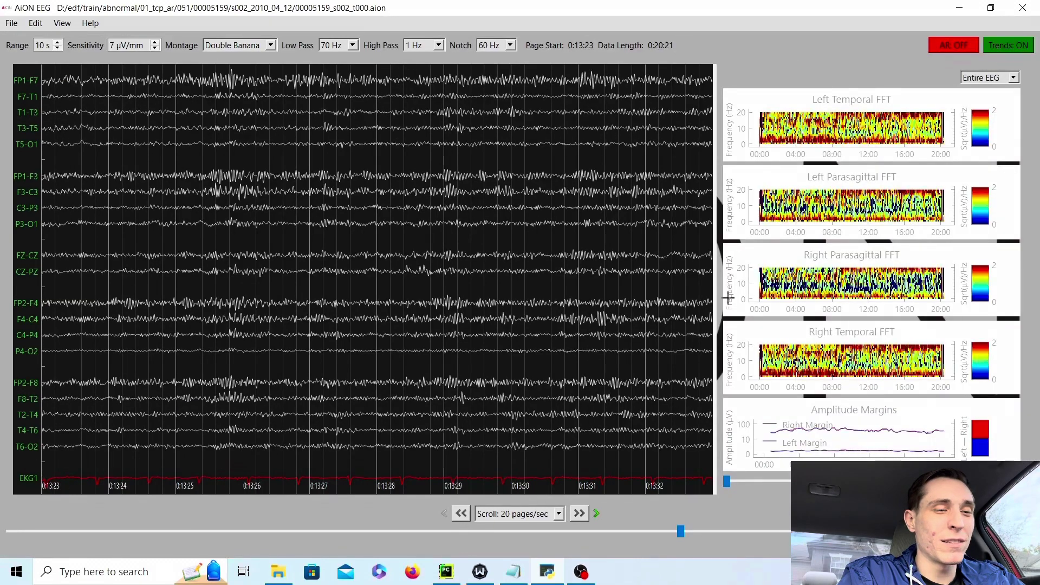
left_click_drag(716, 296, 146, 339)
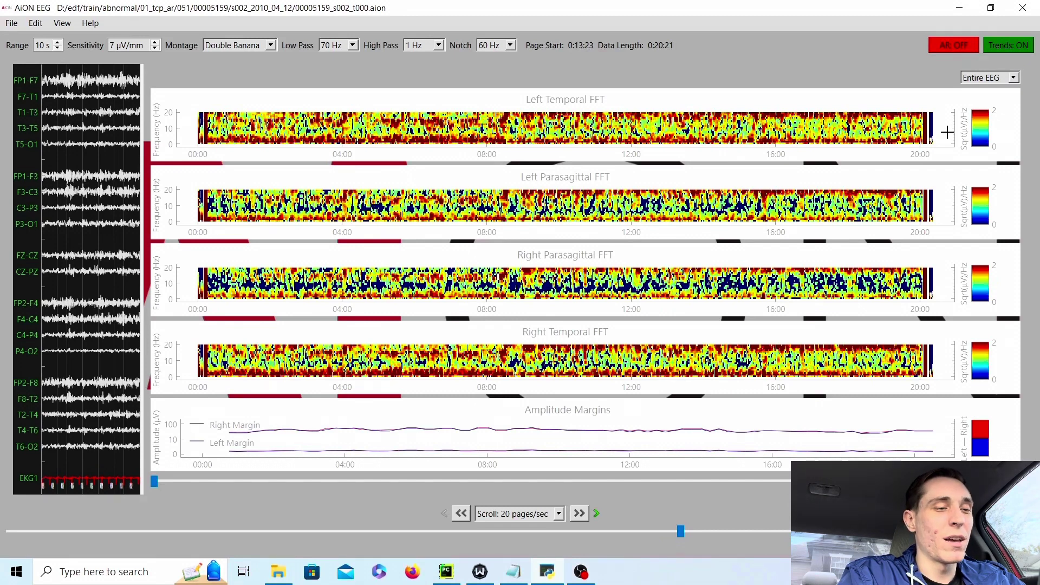
- Switch trends off to return to raw traces at the page starting 0:17:52
left_click(1006, 45)
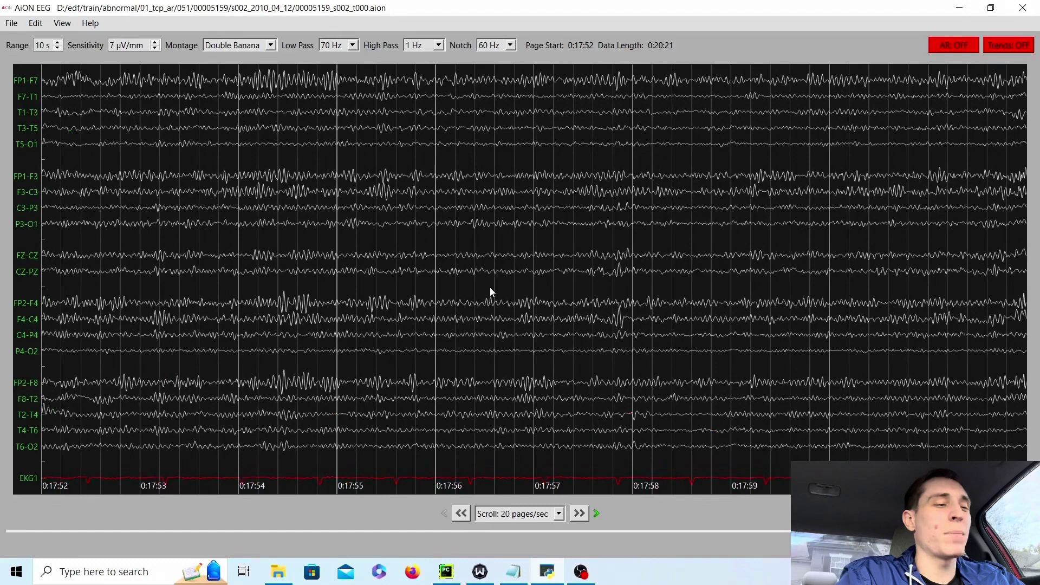
- Briefly reverse automatic paging, then resume forward to the page starting 0:18:28
key("Left")
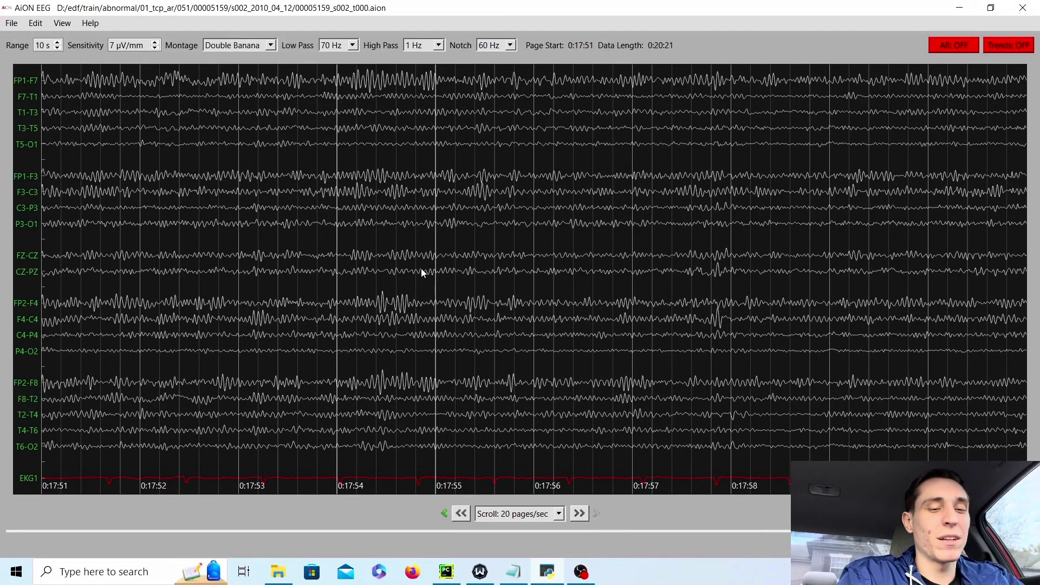
key("Right")
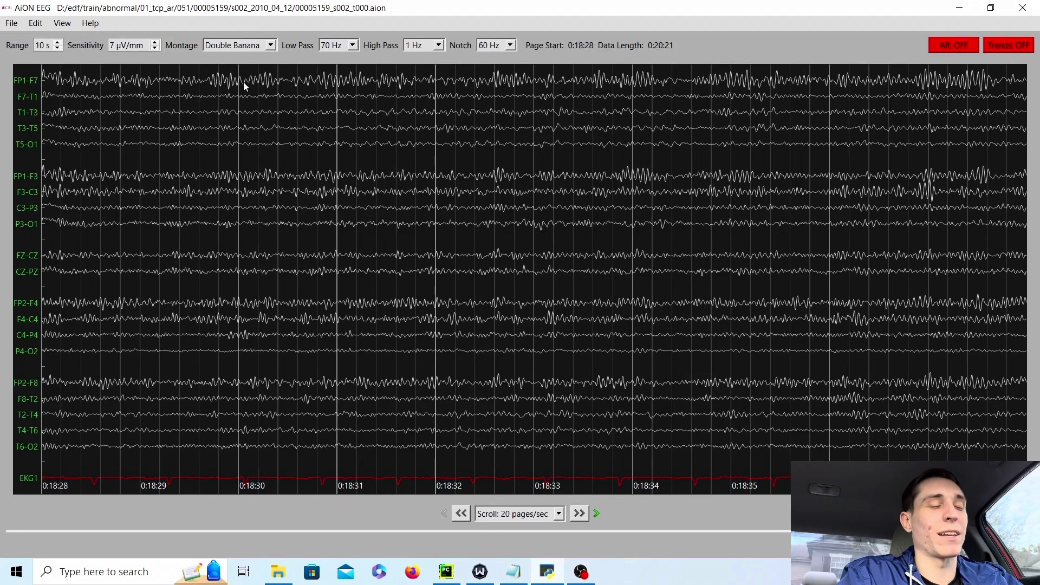
- Page forward from 0:18:28 to 0:19:40, past the burst near 0:19:06
key("Right")
key("Right")
key("Right")
key("Right")
key("Right")
key("Right")
key("Right")
key("Right")
key("Right")
key("Right")
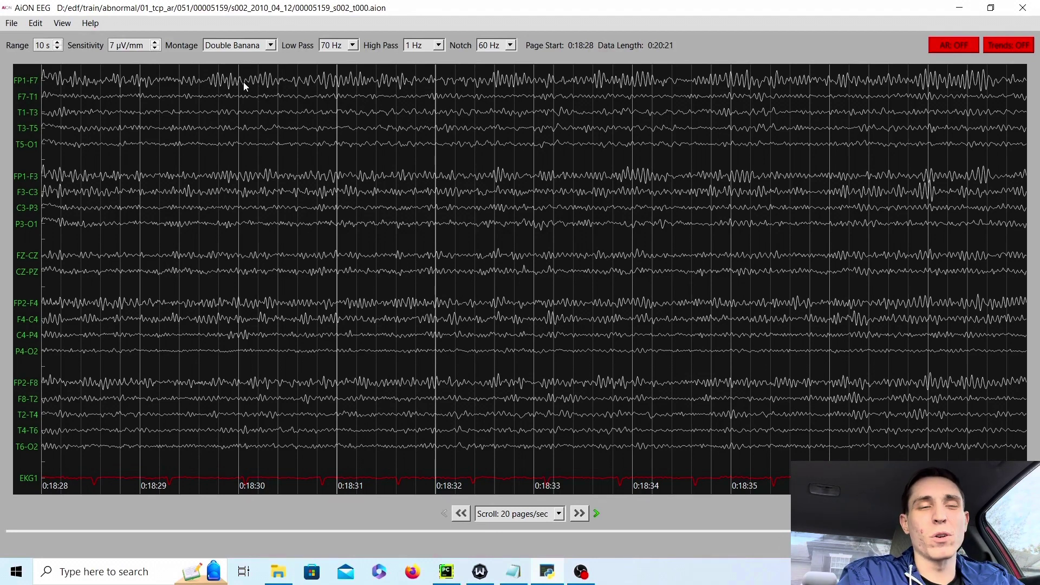
key("Right")
key("Right")
key("Right")
key("Right")
key("Right")
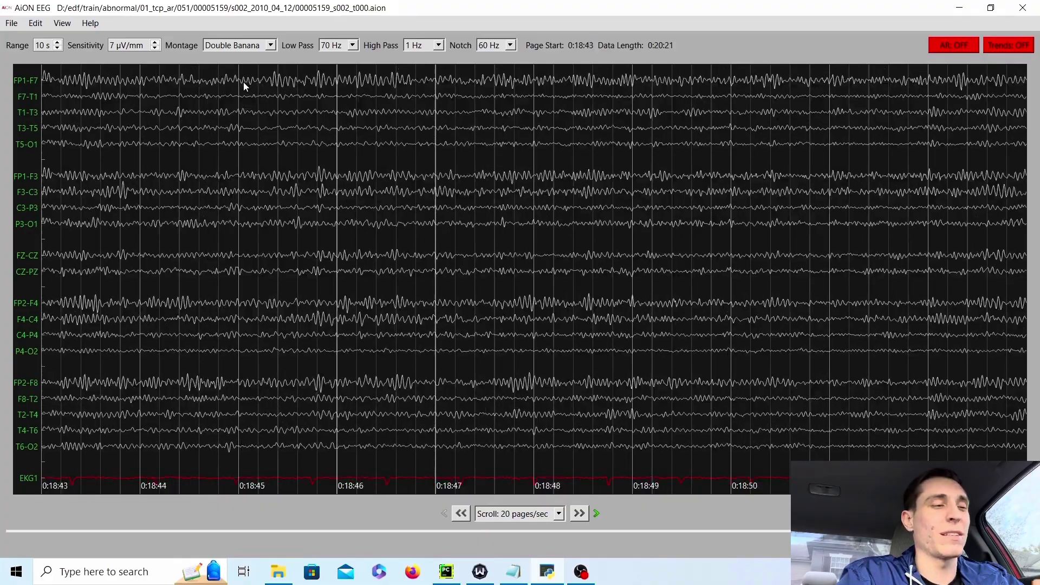
key("Right")
key("Right")
key("Right")
key("Right")
key("Right")
key("Right")
key("Right")
key("Right")
key("Right")
key("Right")
key("Right")
key("Right")
key("Right")
key("Right")
key("Right")
key("Right")
key("Right")
key("Right")
key("Right")
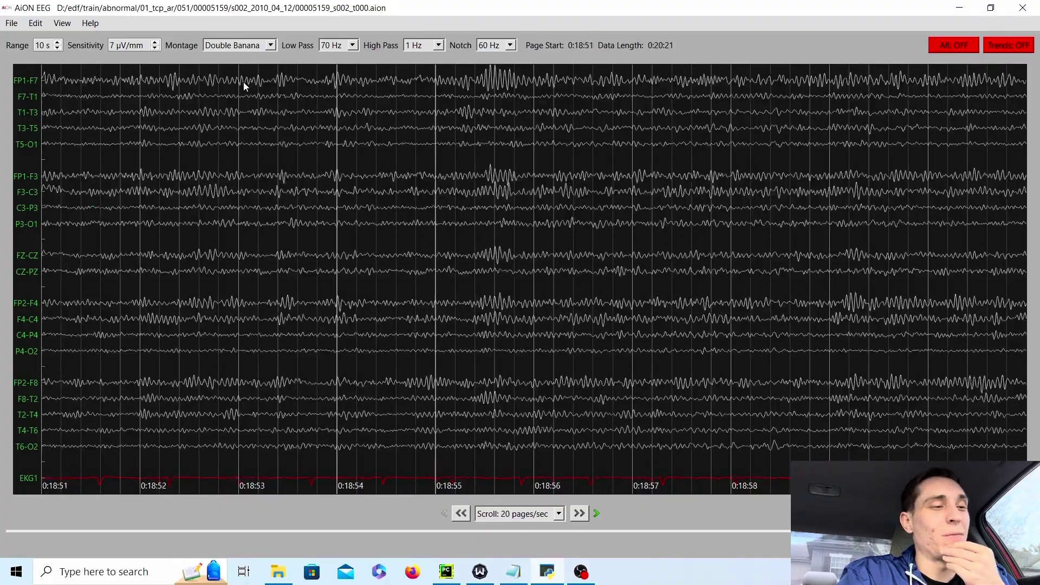
key("Right")
key("Right")
key("Right")
key("Right")
key("Right")
key("Right")
key("Right")
key("Right")
key("Right")
key("Right")
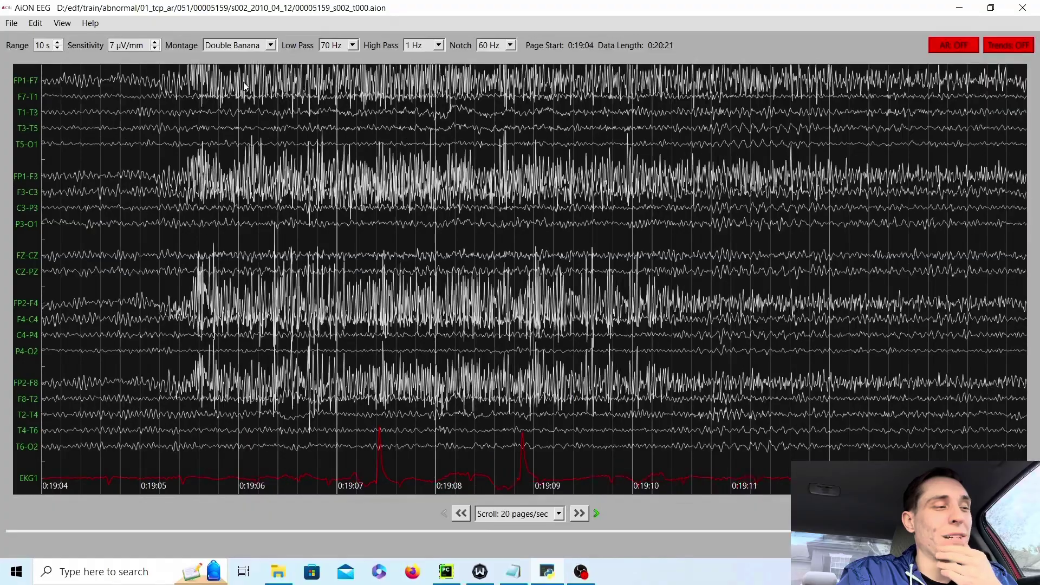
key("Right")
key("Right")
key("Right")
key("Right")
key("Right")
key("Right")
key("Right")
key("Right")
key("Right")
key("Right")
key("Right")
key("Right")
key("Right")
key("Right")
key("Right")
key("Right")
key("Right")
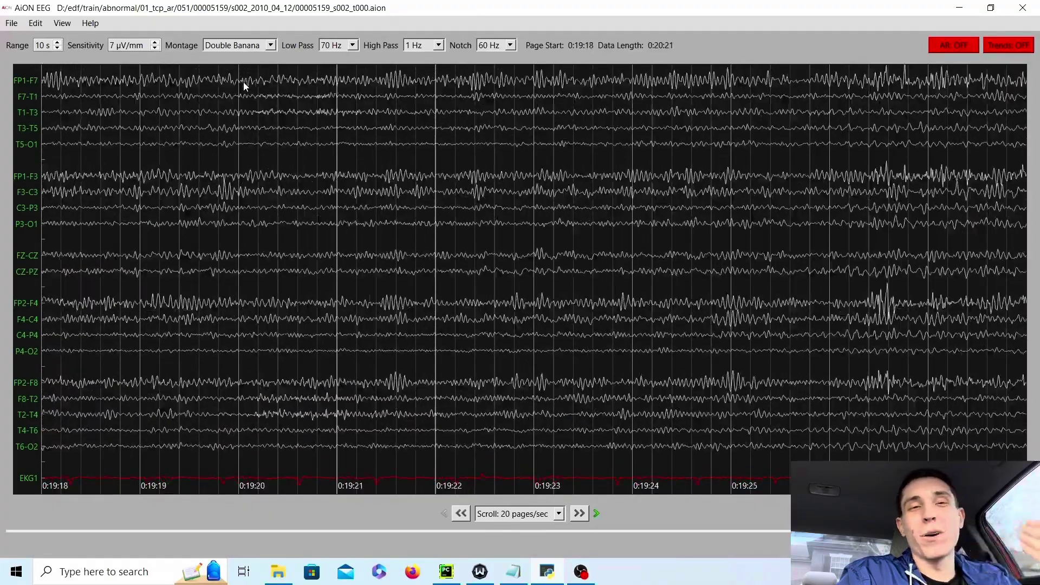
key("Right")
key("Right")
key("Right")
key("Right")
key("Right")
key("Right")
key("Right")
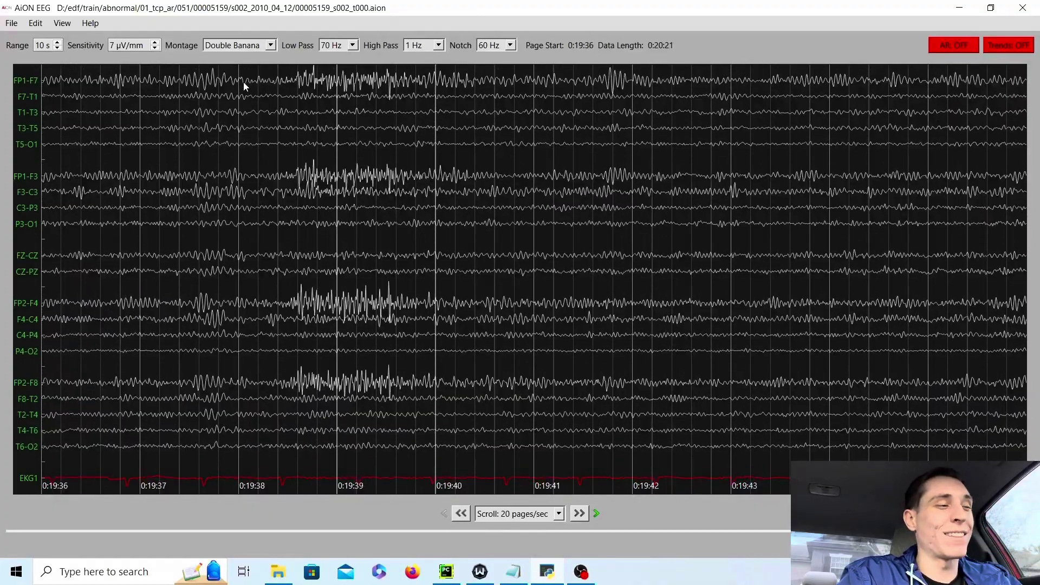
key("Right")
key("Right")
key("Right")
key("Right")
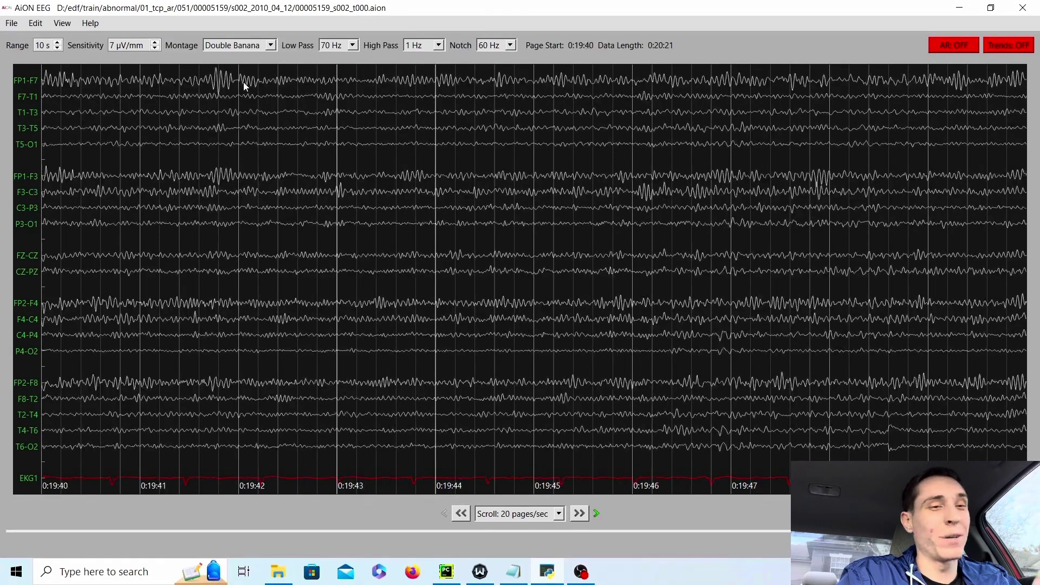